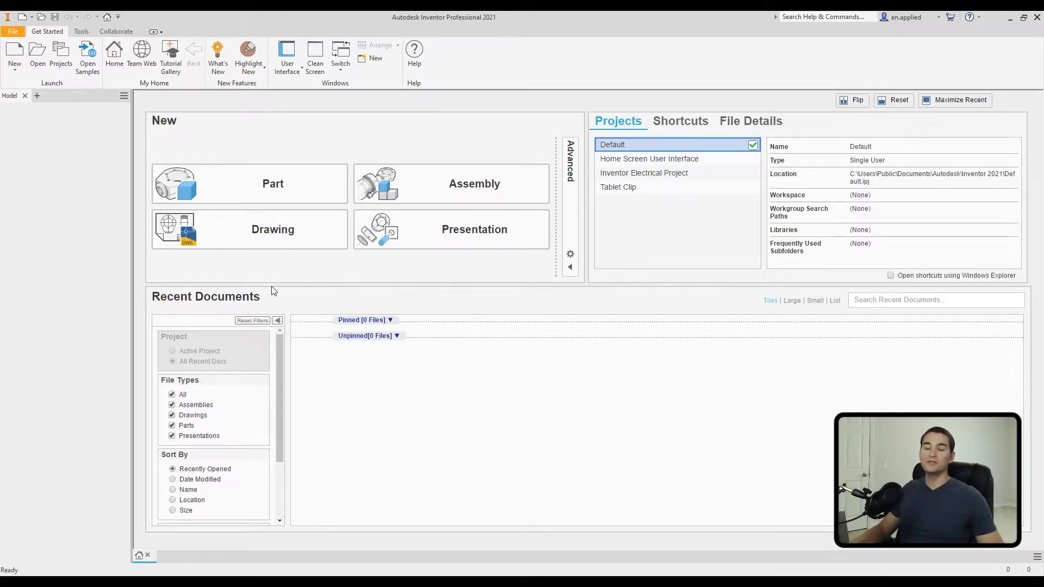
Create a new, empty Part document from the Part tile on the home screen.
{"action": "left_click", "coordinate": [273, 183]}
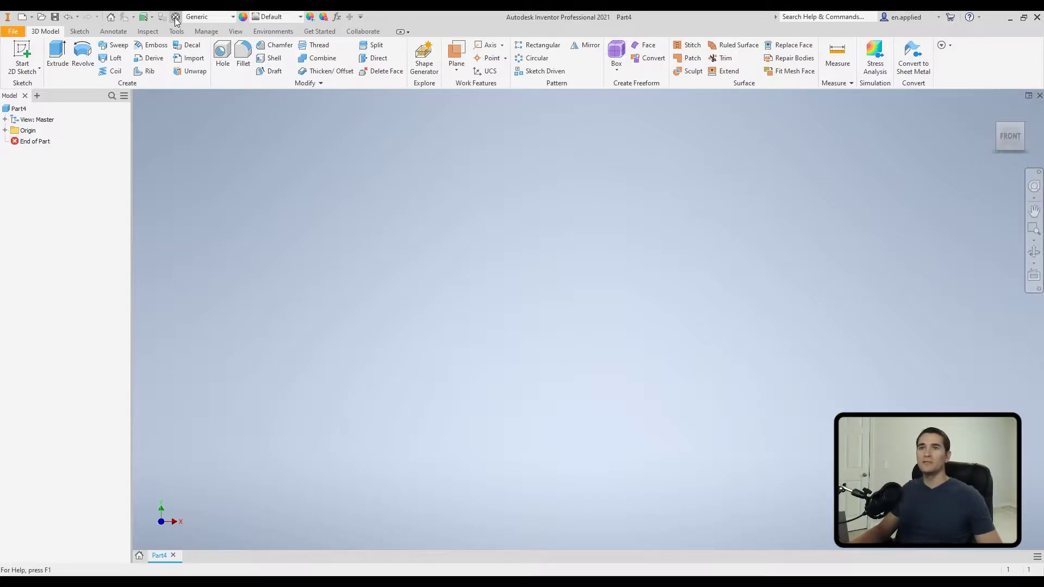
{"action": "left_click", "coordinate": [176, 17]}
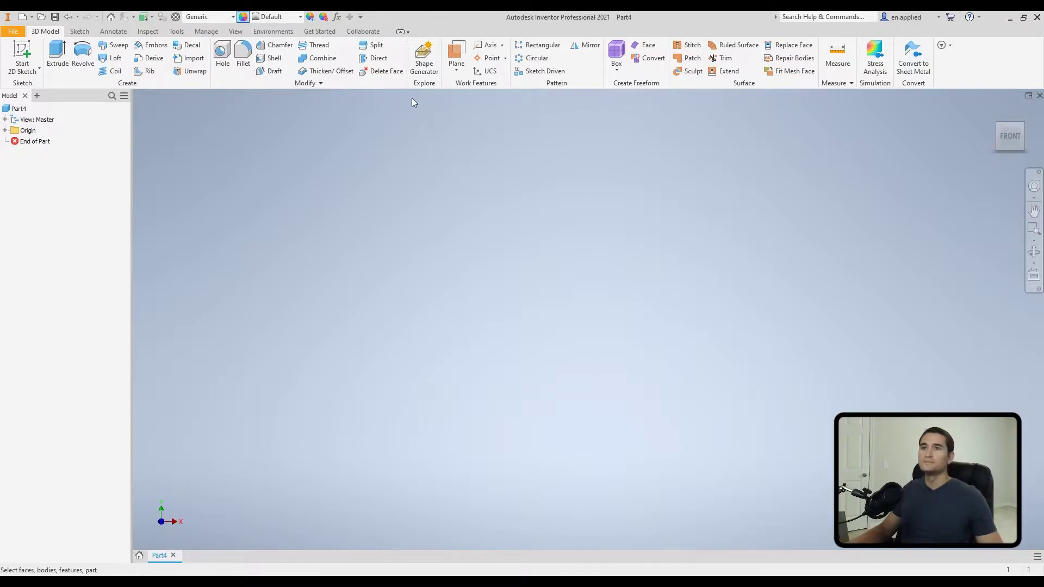
{"action": "left_click", "coordinate": [301, 18]}
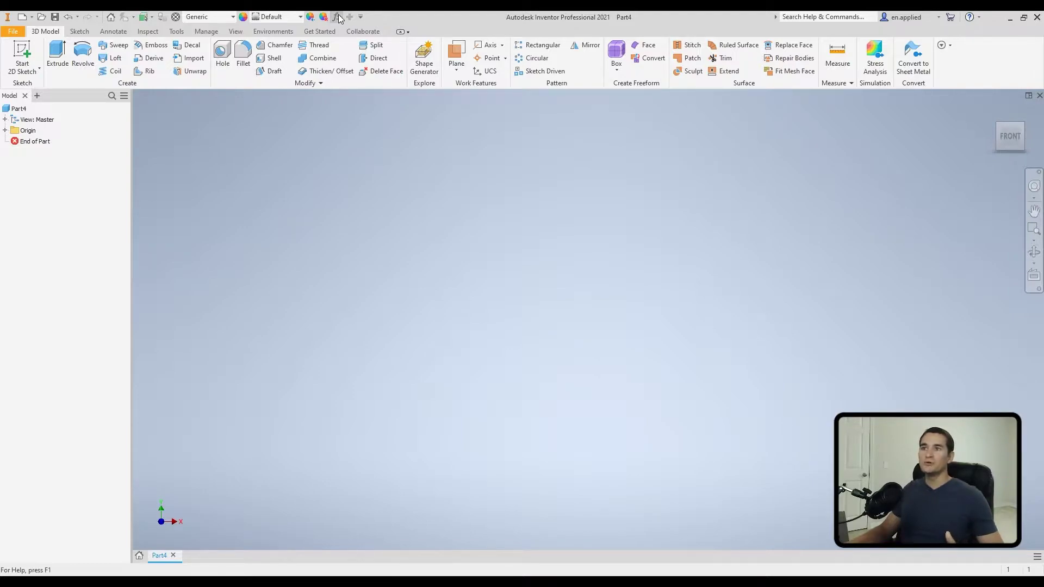
{"action": "left_click", "coordinate": [338, 17]}
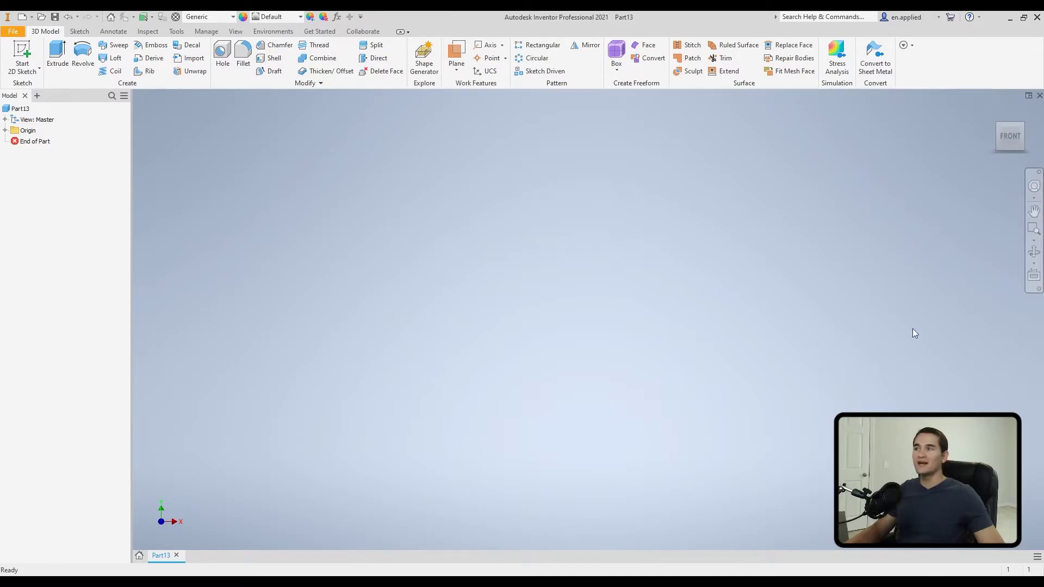
{"action": "left_click", "coordinate": [883, 75]}
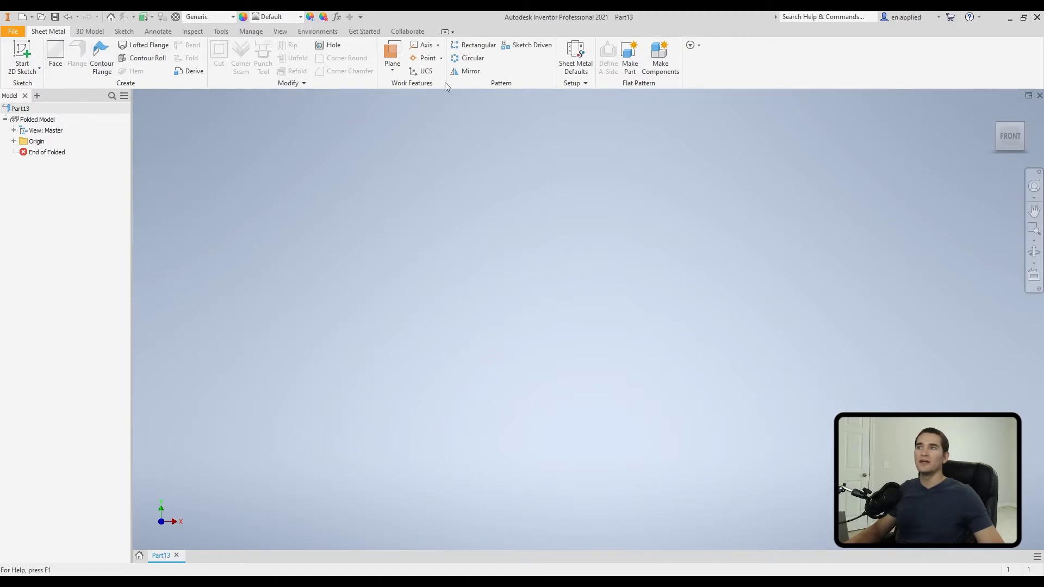
{"action": "left_click", "coordinate": [90, 31]}
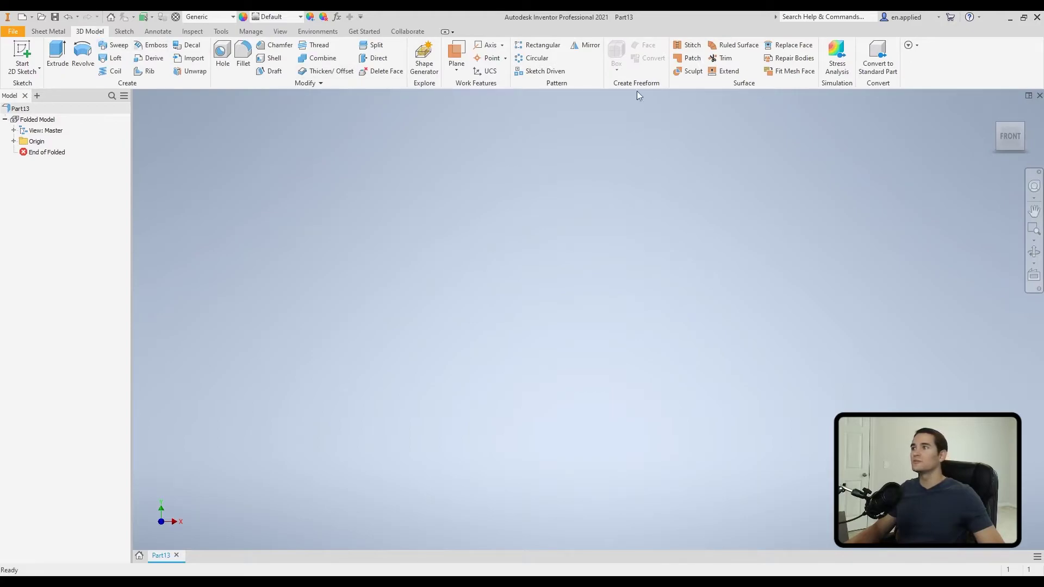
{"action": "left_click", "coordinate": [877, 64]}
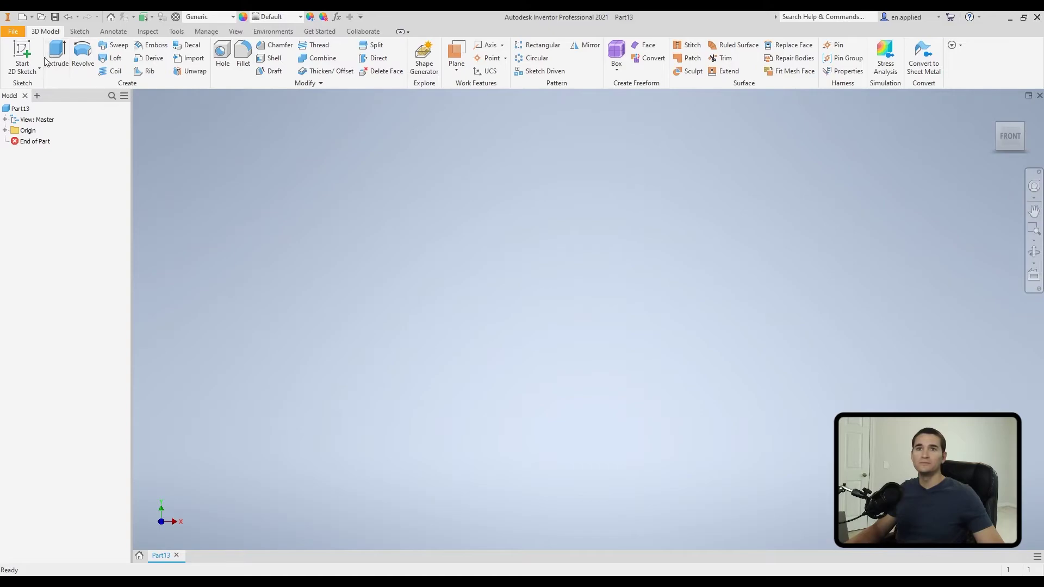
Sketch a 500×500 centre rectangle at the origin on the XZ plane, then extrude it into Extrusion1.
{"action": "left_click", "coordinate": [24, 56]}
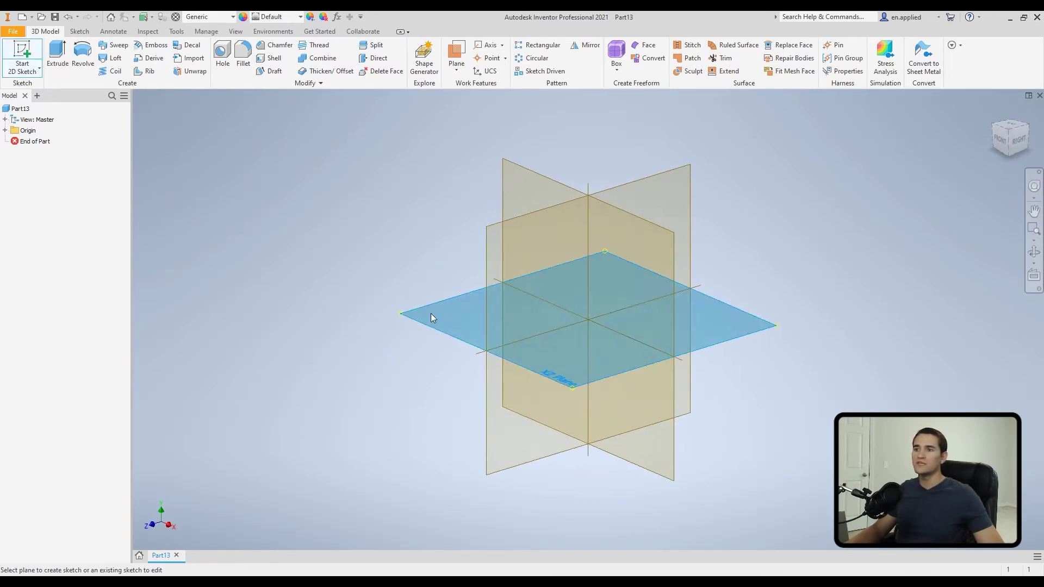
{"action": "left_click", "coordinate": [431, 314]}
{"action": "left_click", "coordinate": [138, 55]}
{"action": "left_click", "coordinate": [588, 320]}
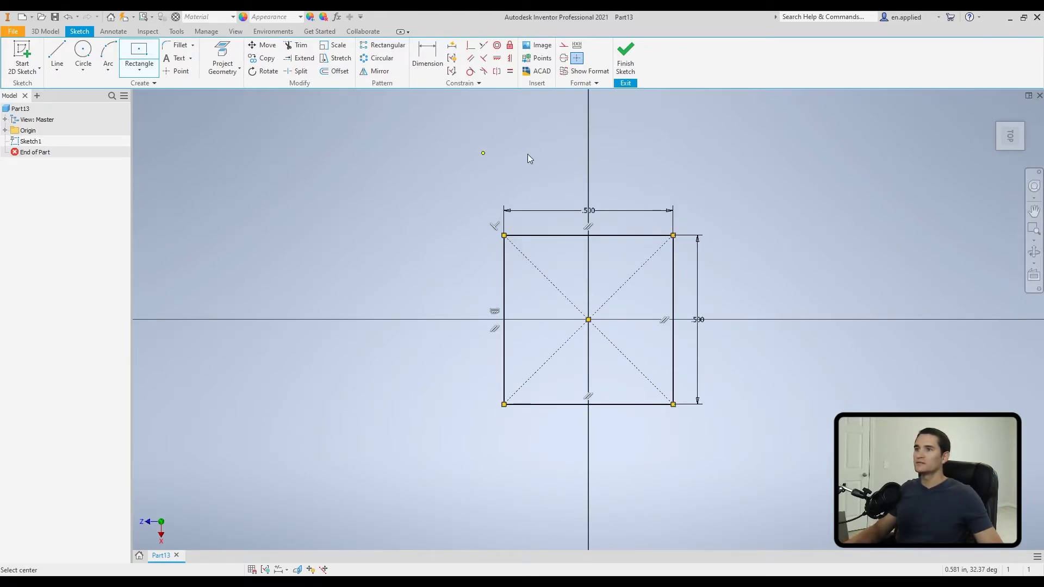
{"action": "left_click", "coordinate": [625, 57]}
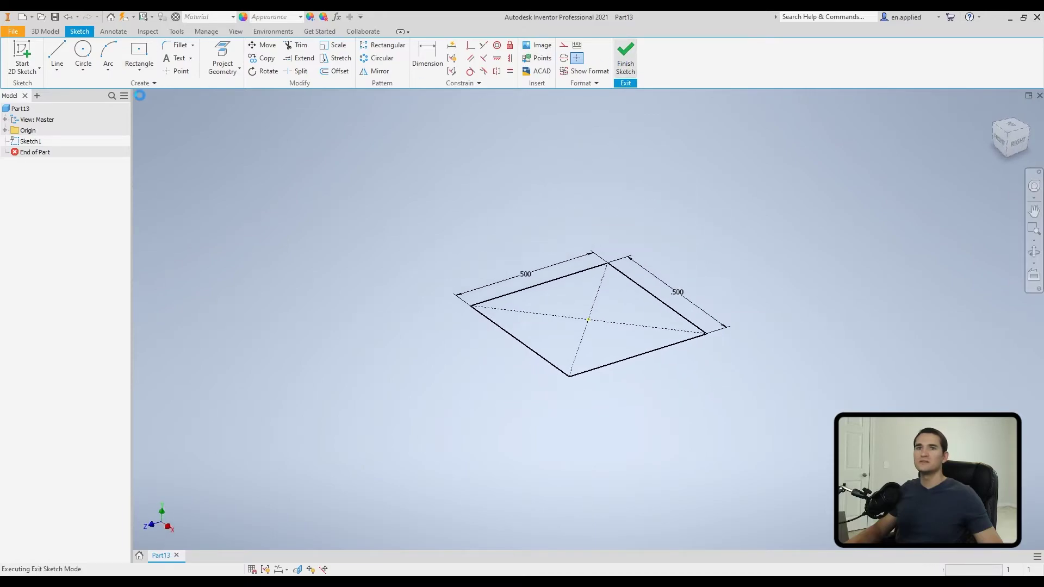
{"action": "left_click", "coordinate": [58, 57]}
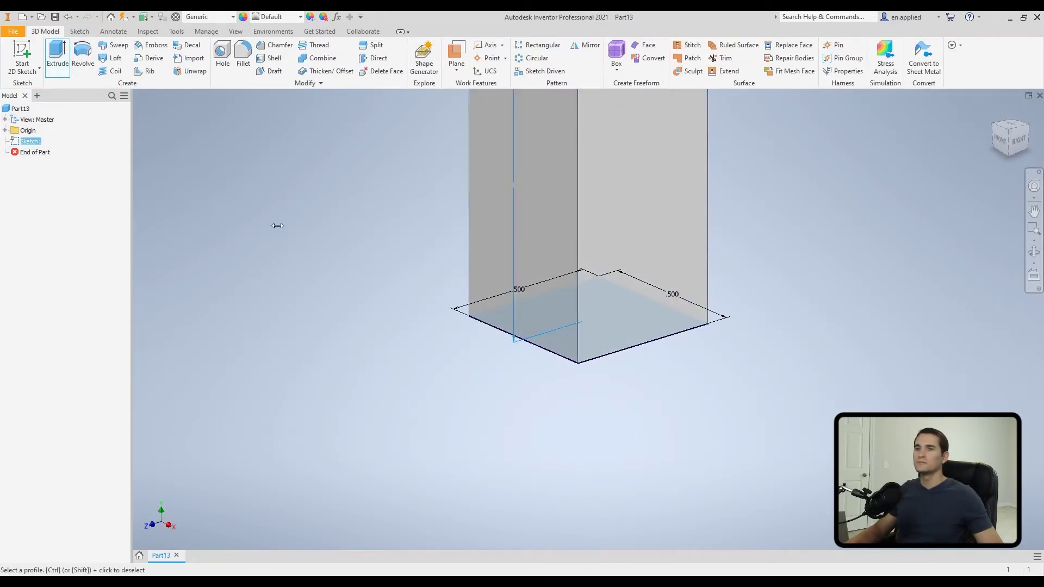
{"action": "key", "text": "Return"}
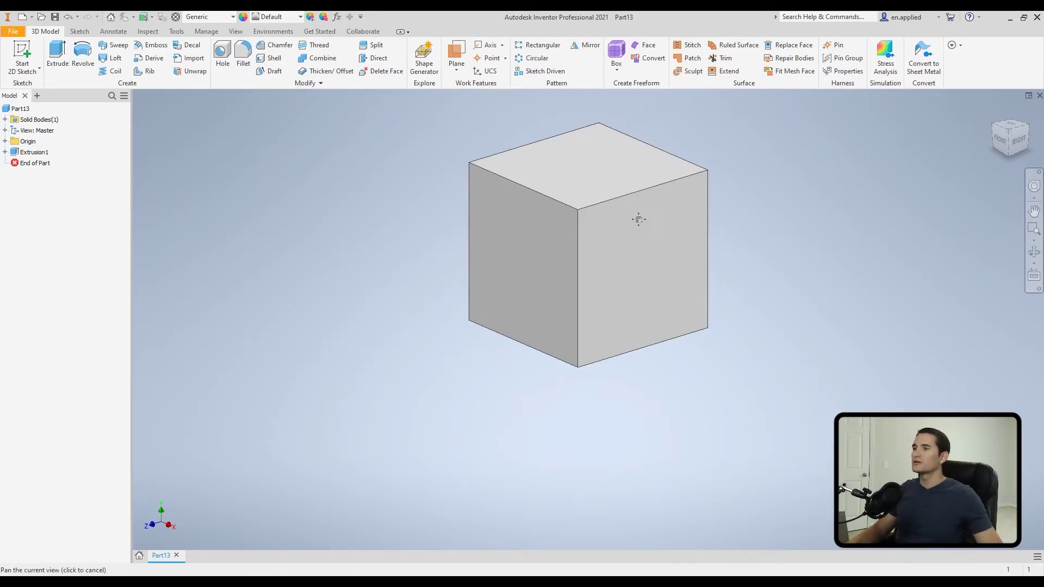
{"action": "scroll", "coordinate": [637, 220], "scroll_direction": "up", "scroll_amount": 4}
{"action": "scroll", "coordinate": [914, 188], "scroll_direction": "up", "scroll_amount": 5}
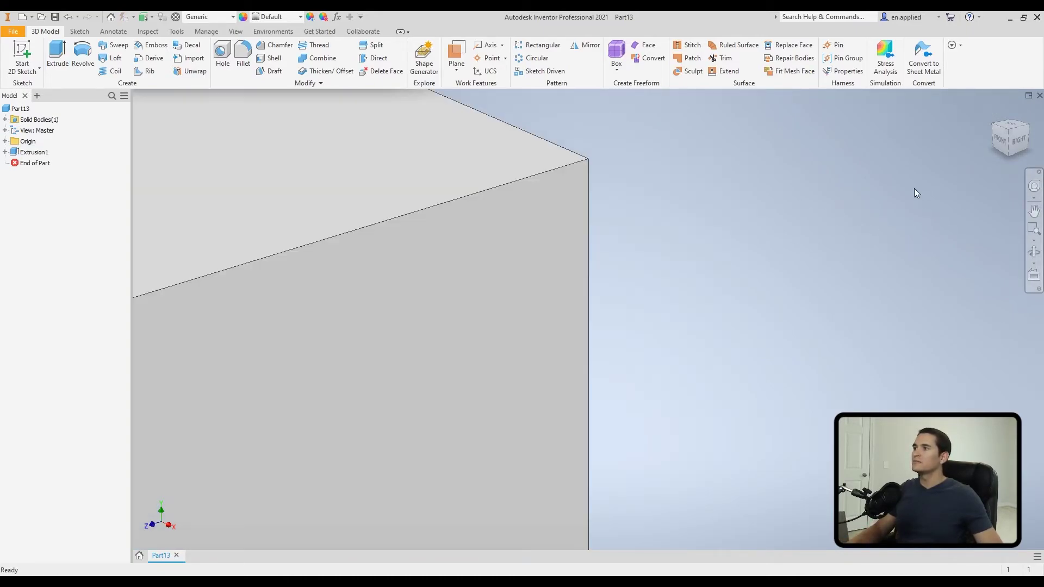
{"action": "scroll", "coordinate": [914, 189], "scroll_direction": "down", "scroll_amount": 8}
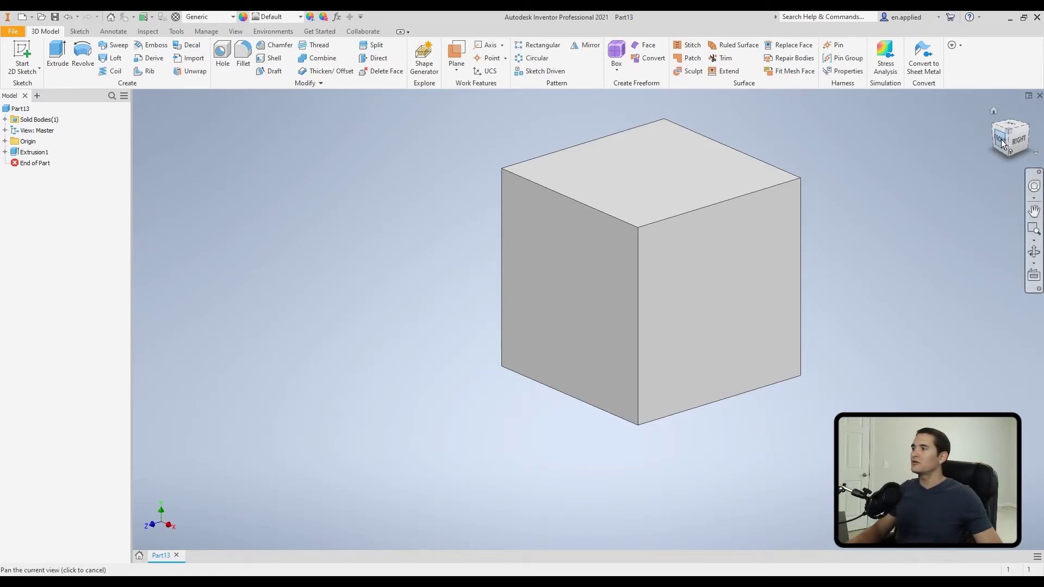
Tour the front, front-right edge and home isometric views with the ViewCube.
{"action": "left_click_drag", "start_coordinate": [1002, 140], "coordinate": [1003, 142]}
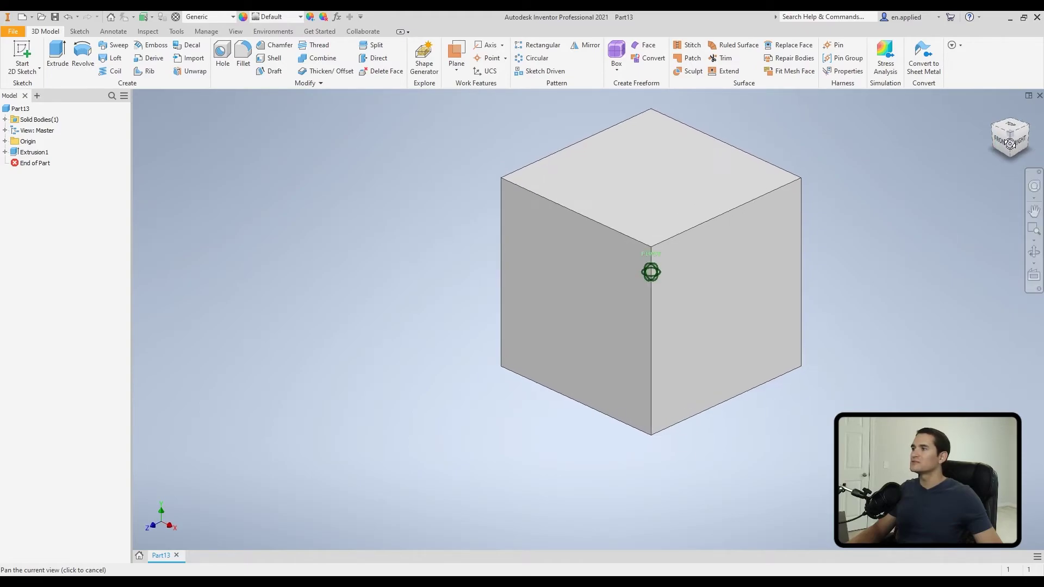
{"action": "left_click", "coordinate": [1002, 141]}
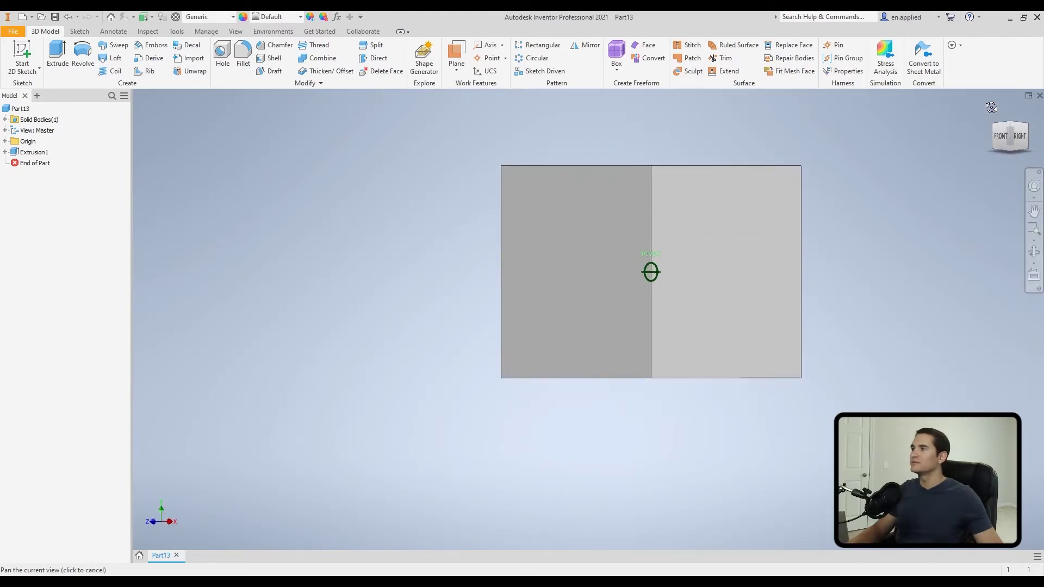
{"action": "left_click", "coordinate": [992, 119]}
{"action": "left_click", "coordinate": [1010, 143]}
{"action": "left_click", "coordinate": [994, 113]}
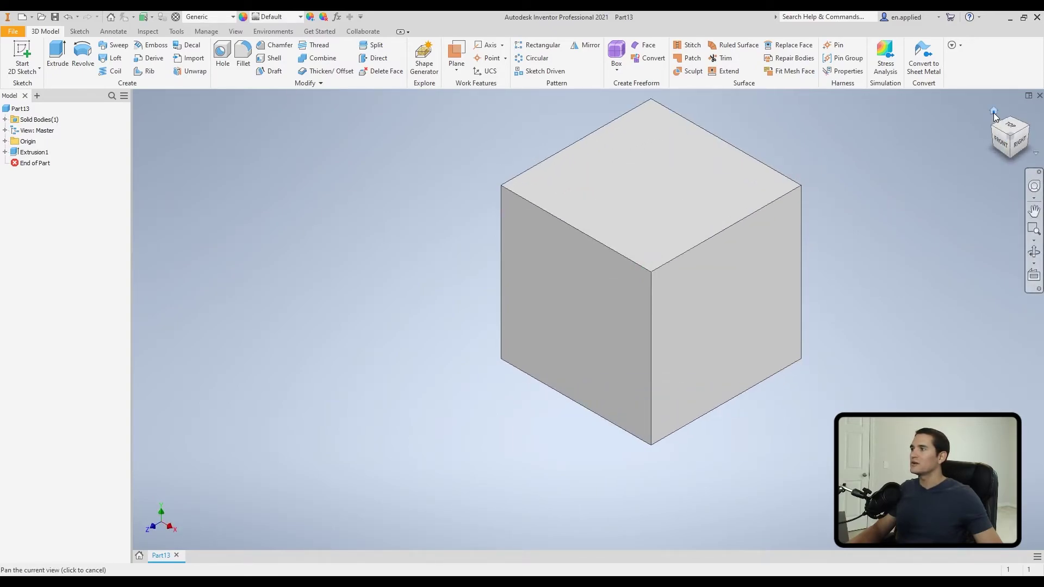
{"action": "left_click", "coordinate": [1003, 145]}
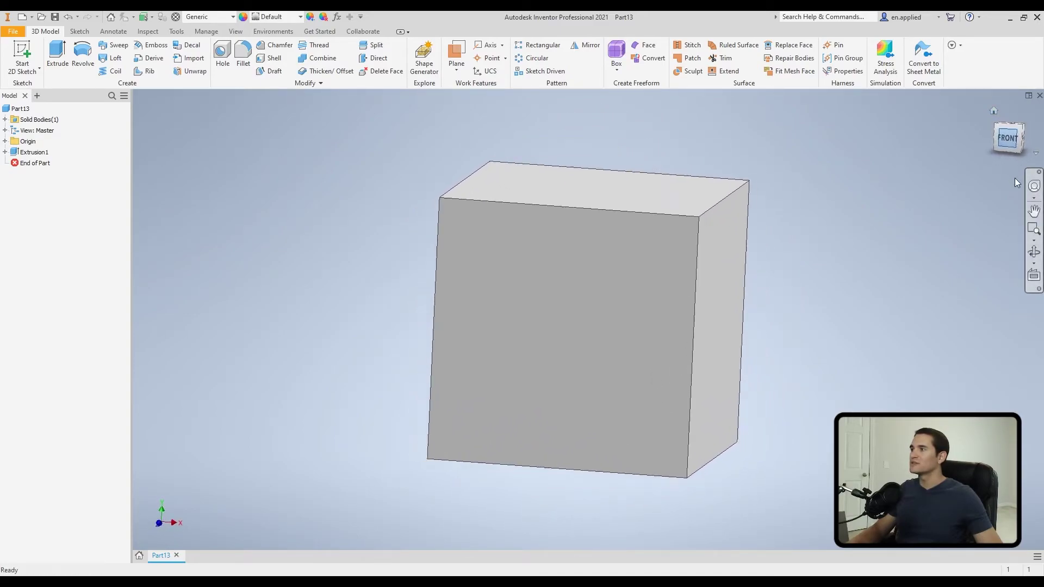
{"action": "left_click", "coordinate": [993, 110]}
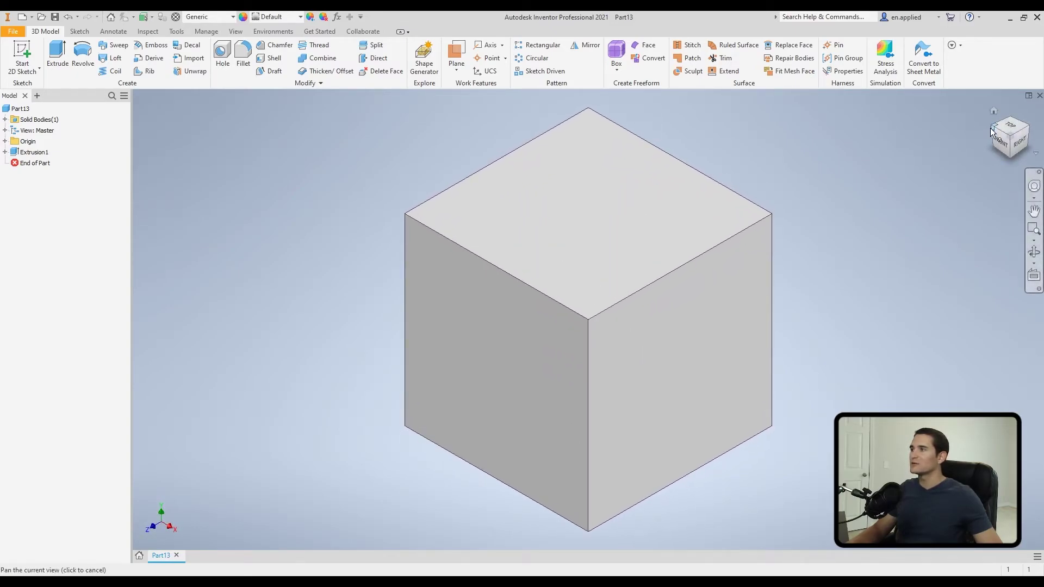
Swing the view to back-left, bottom and underside corners, then return to the home view.
{"action": "left_click", "coordinate": [1019, 143]}
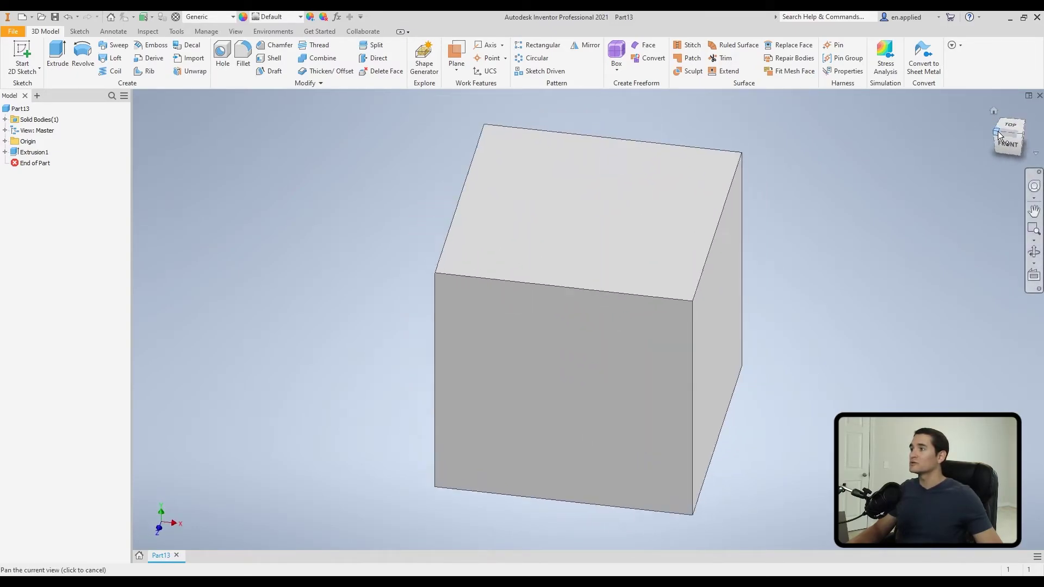
{"action": "left_click", "coordinate": [1000, 135]}
{"action": "left_click", "coordinate": [1010, 157]}
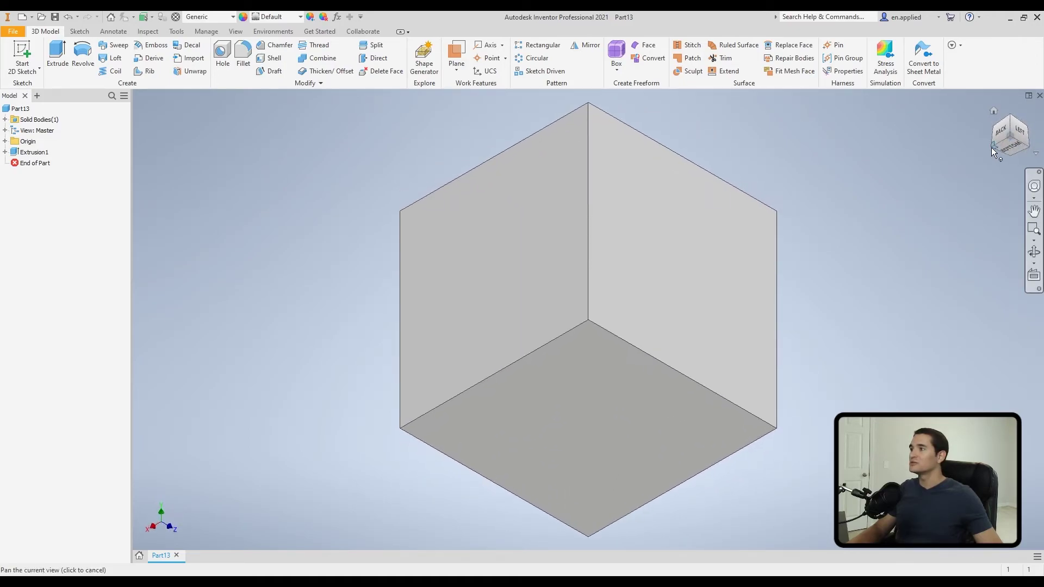
{"action": "left_click_drag", "start_coordinate": [991, 148], "coordinate": [994, 148]}
{"action": "left_click", "coordinate": [994, 148]}
{"action": "left_click", "coordinate": [992, 143]}
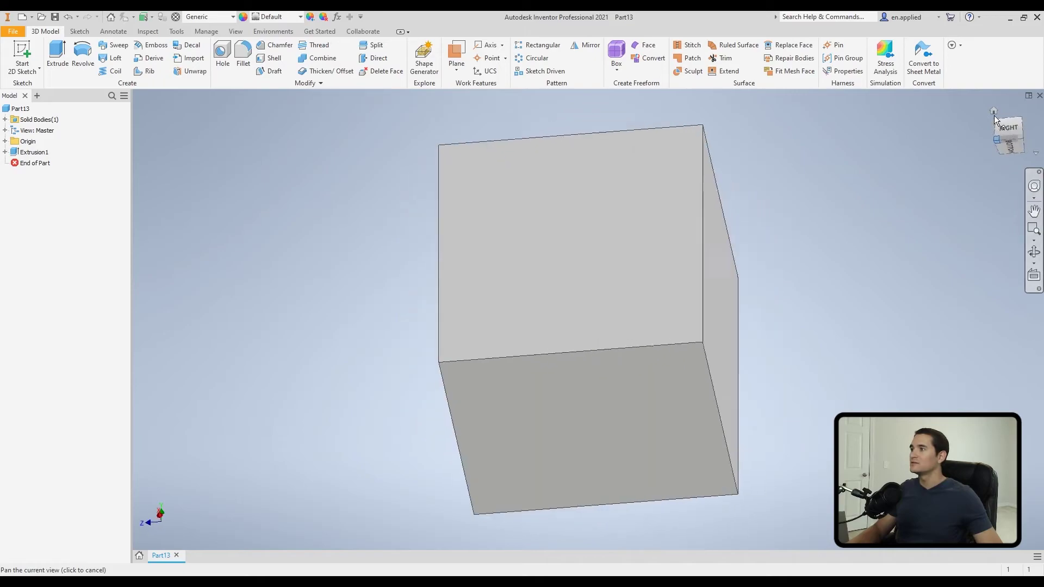
{"action": "left_click", "coordinate": [994, 111]}
View the cube from the top and spin the top view two quarter turns.
{"action": "left_click", "coordinate": [1012, 133]}
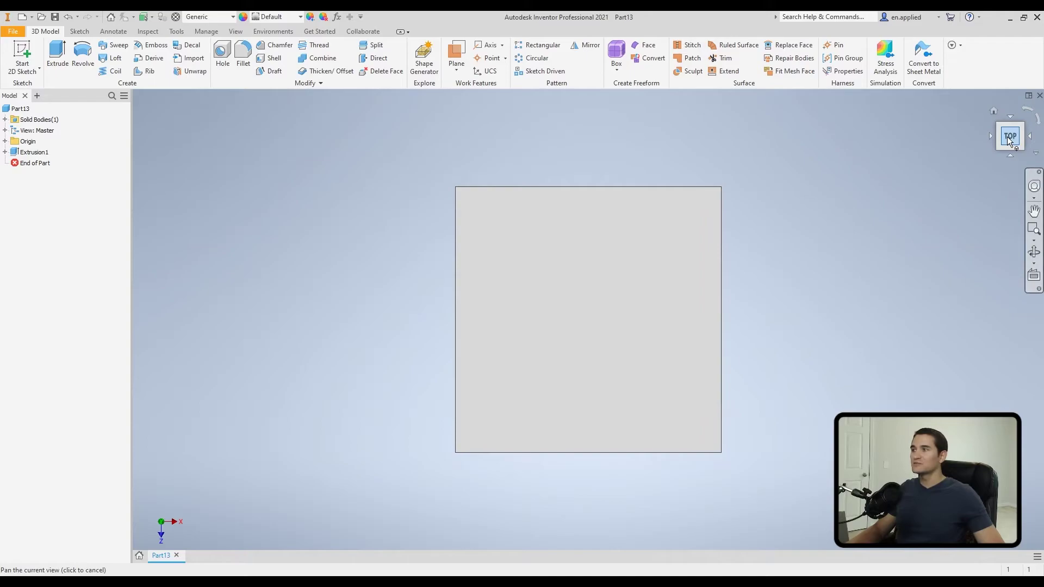
{"action": "left_click", "coordinate": [1032, 114]}
{"action": "left_click", "coordinate": [1034, 121]}
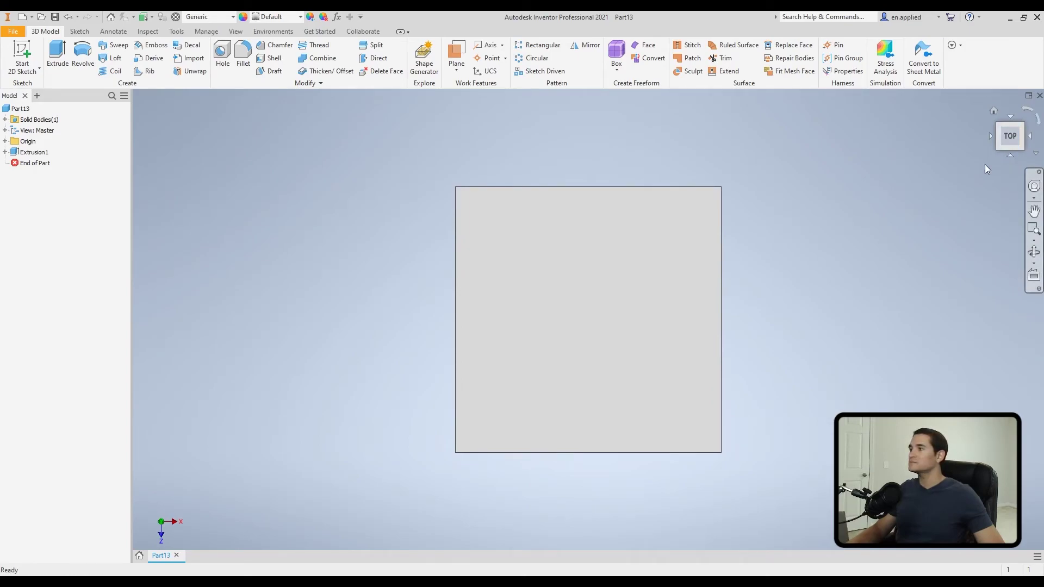
Orbit the flat top view into a 3D cube view using the SteeringWheel.
{"action": "left_click", "coordinate": [1033, 210]}
{"action": "left_click", "coordinate": [1034, 187]}
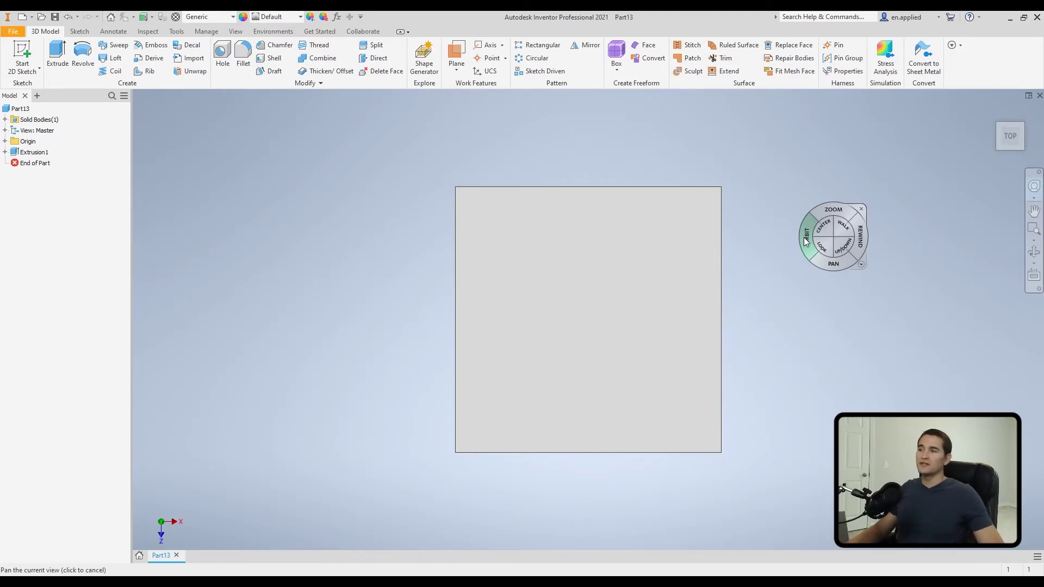
{"action": "mouse_move", "coordinate": [807, 238]}
{"action": "left_mouse_down"}
{"action": "mouse_move", "coordinate": [836, 196]}
{"action": "mouse_move", "coordinate": [808, 229]}
{"action": "left_mouse_up"}
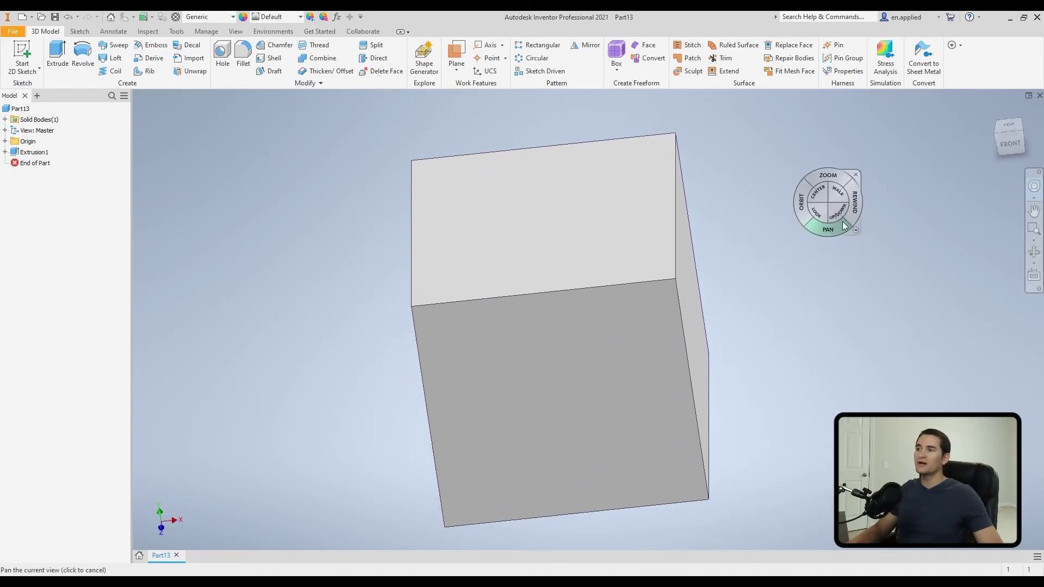
{"action": "left_click", "coordinate": [861, 173]}
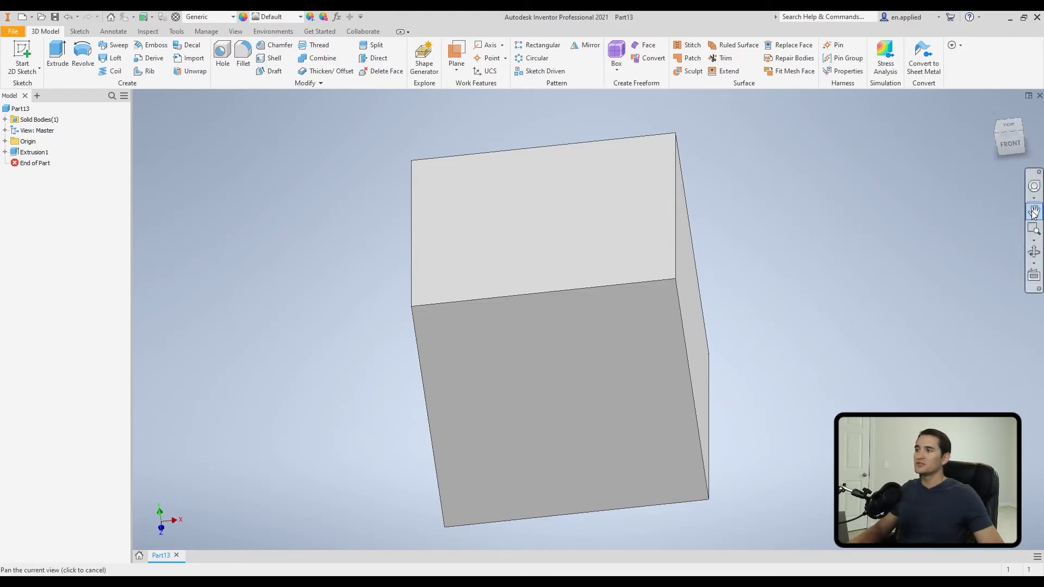
Pan the cube left and up, then free-orbit it to an isometric-like corner view.
{"action": "left_click_drag", "start_coordinate": [885, 226], "coordinate": [837, 206]}
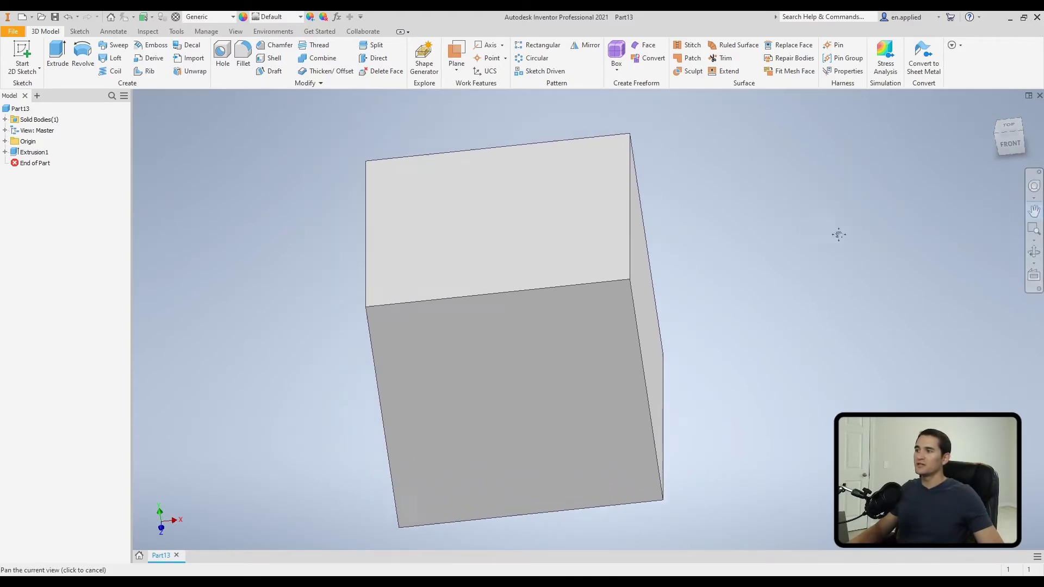
{"action": "left_click", "coordinate": [1034, 255]}
{"action": "left_click_drag", "start_coordinate": [689, 305], "coordinate": [657, 313]}
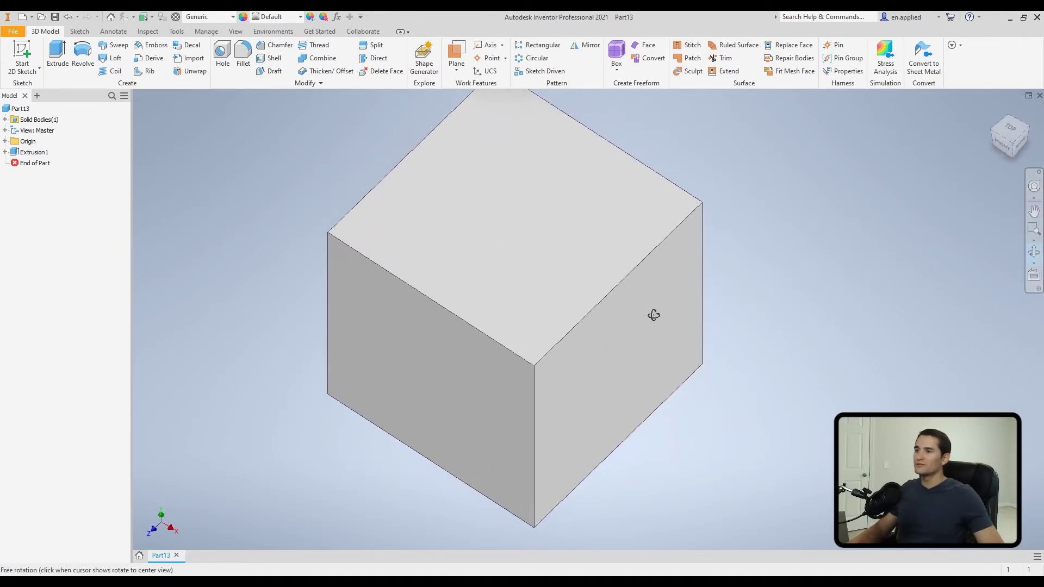
{"action": "left_click", "coordinate": [1034, 276]}
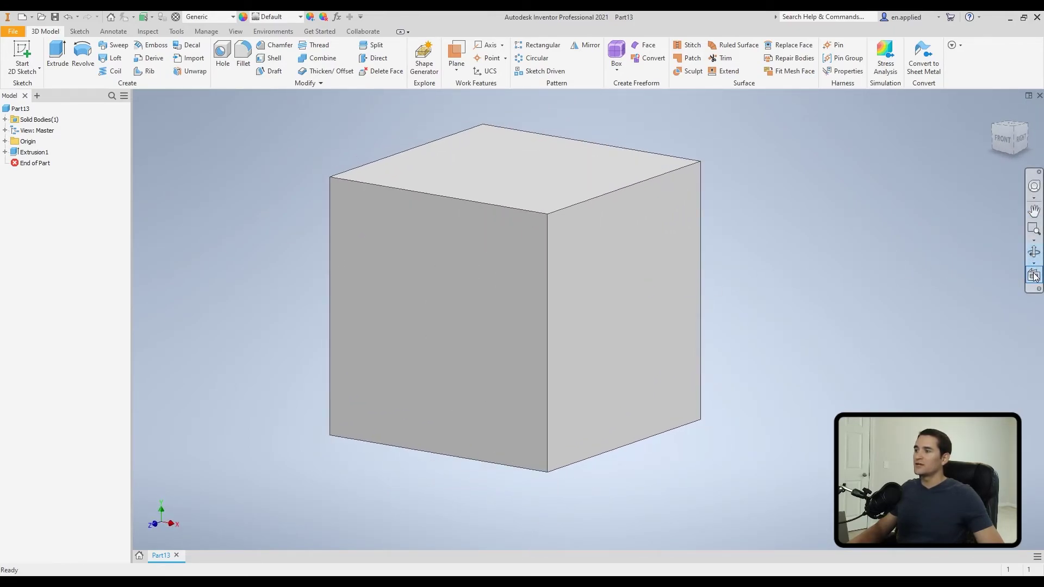
Use Look At on the cube's front face to view it face-on.
{"action": "left_click", "coordinate": [1034, 275]}
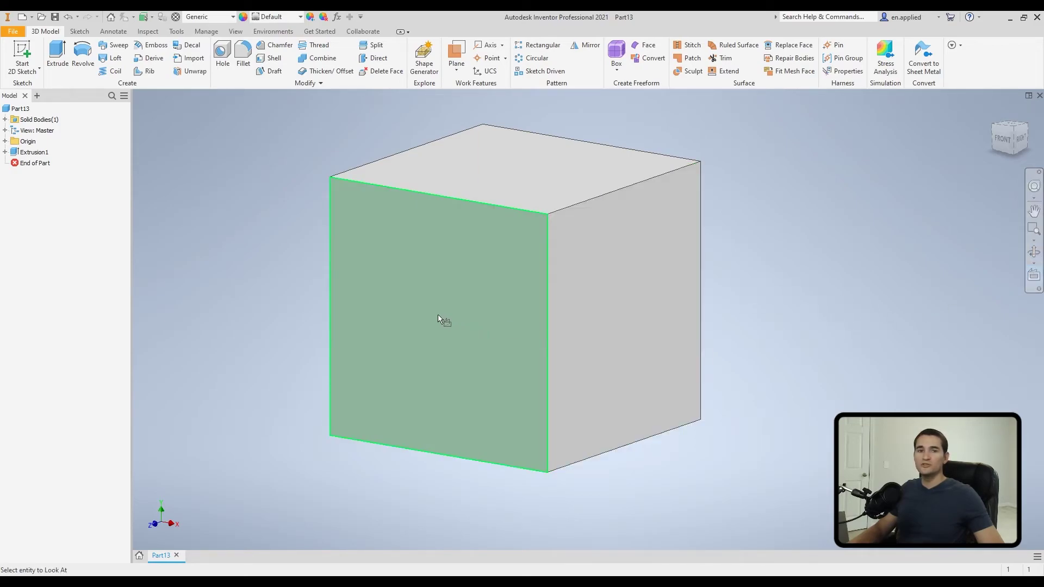
{"action": "left_click", "coordinate": [440, 314]}
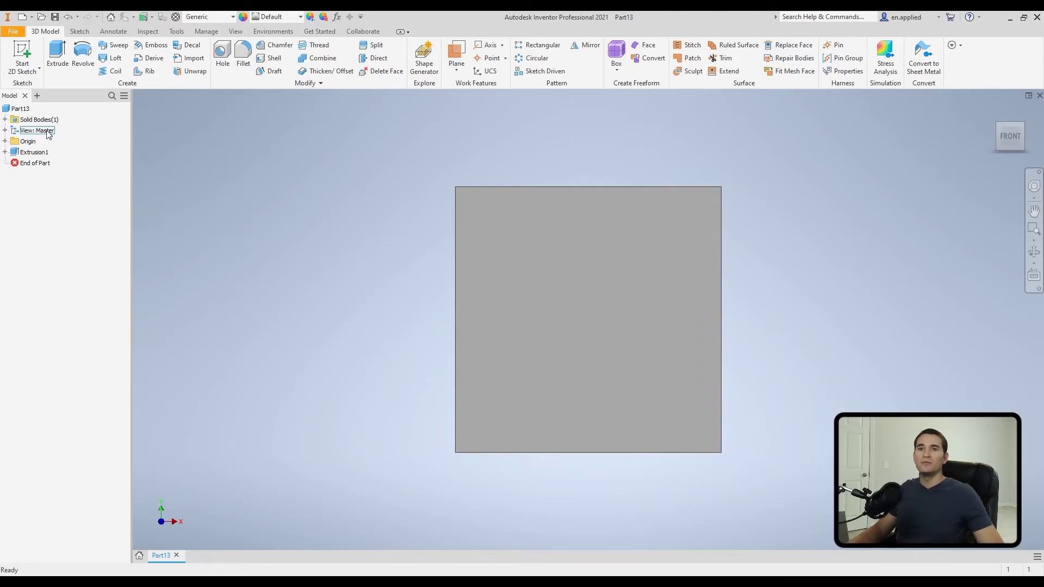
Expand Extrusion1 in the model tree and highlight Sketch1 and Extrusion1.
{"action": "left_click", "coordinate": [6, 152]}
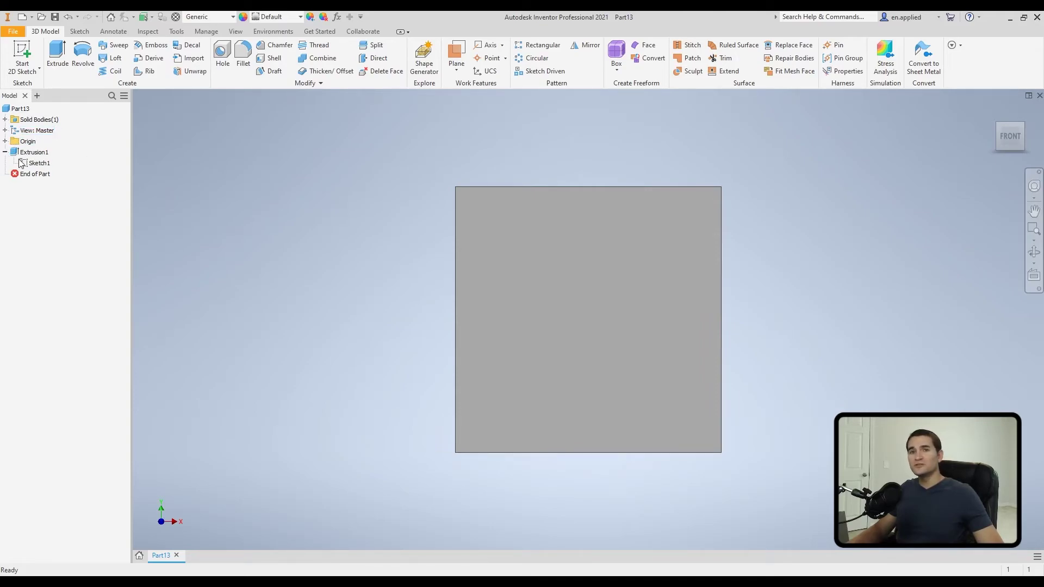
{"action": "left_click", "coordinate": [39, 163]}
{"action": "left_click", "coordinate": [35, 152]}
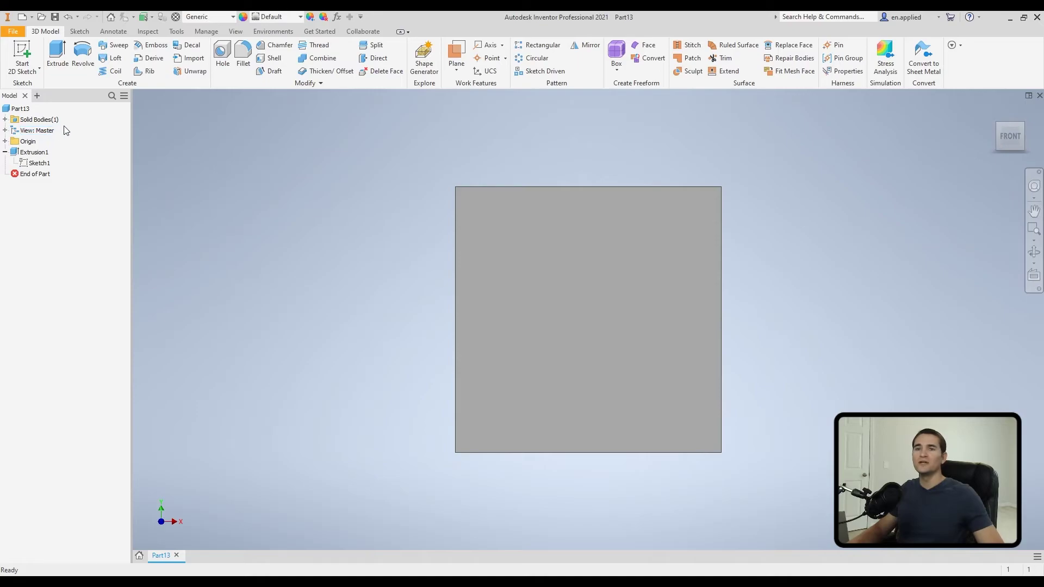
Search the model tree for 'sketch 1', clear the search, and collapse all entries.
{"action": "left_click", "coordinate": [112, 96]}
{"action": "type", "text": "sketch"}
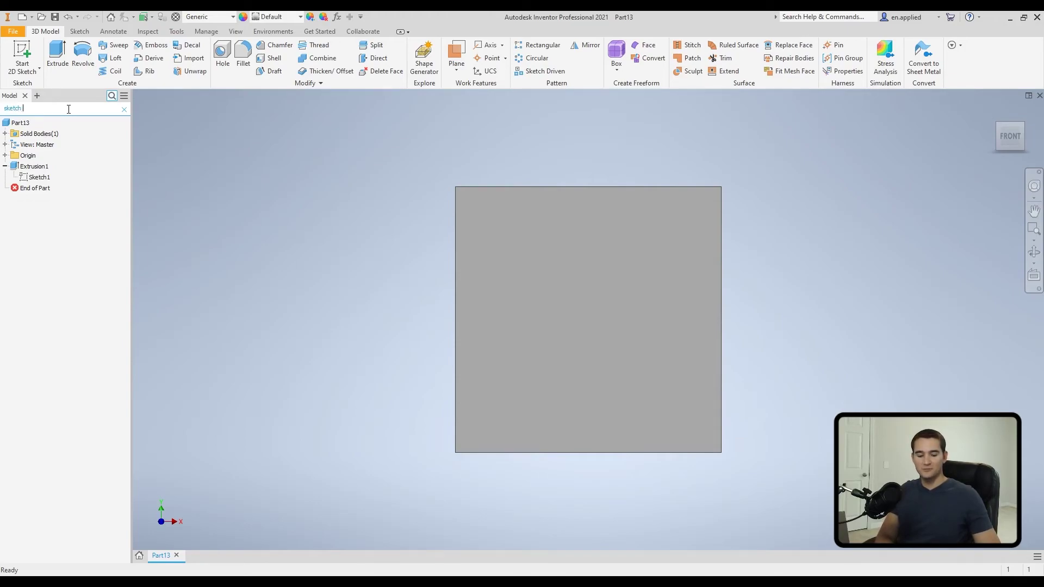
{"action": "type", "text": "1"}
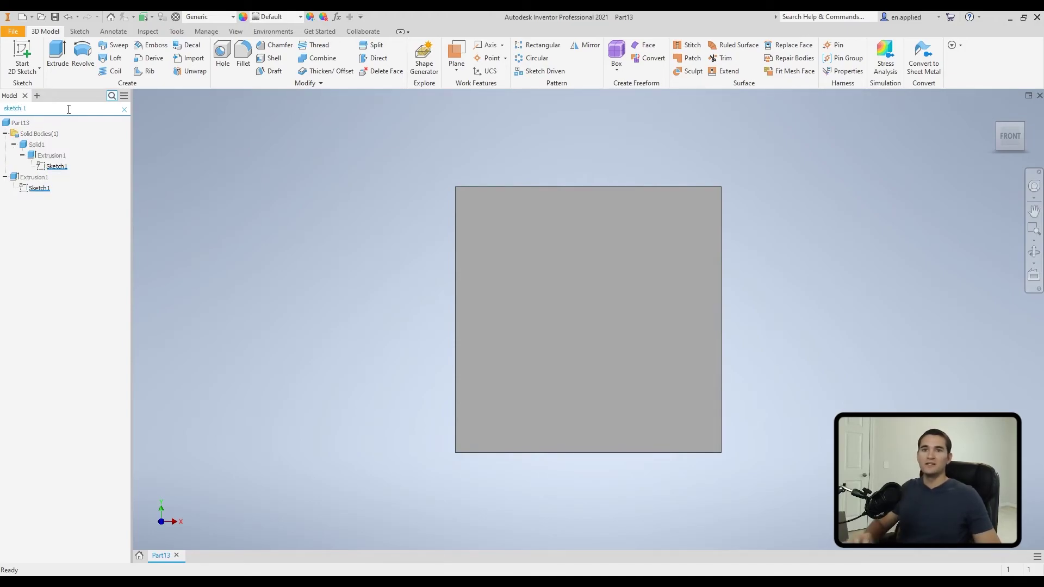
{"action": "left_click", "coordinate": [56, 167]}
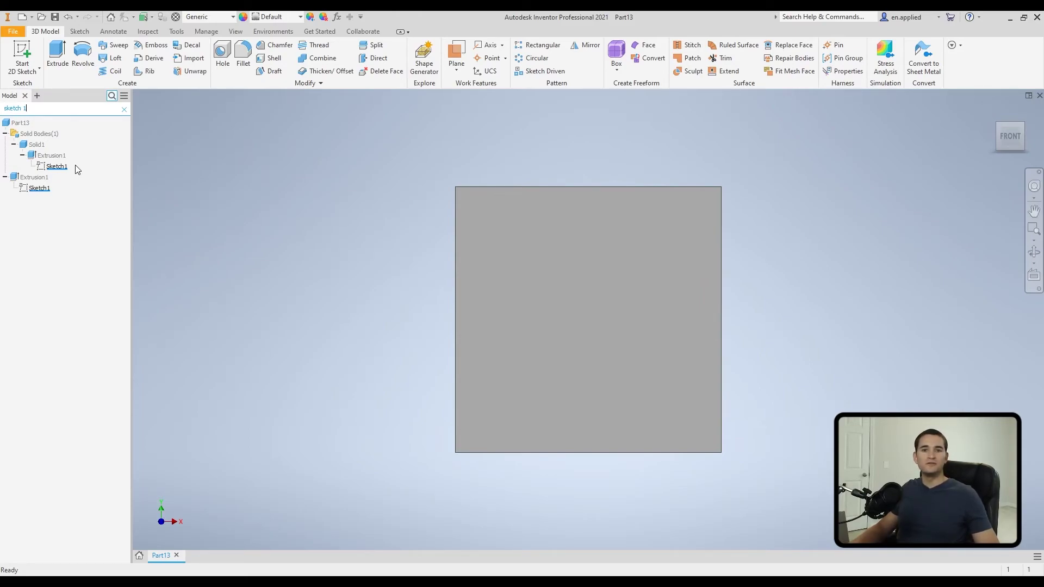
{"action": "left_click", "coordinate": [124, 114]}
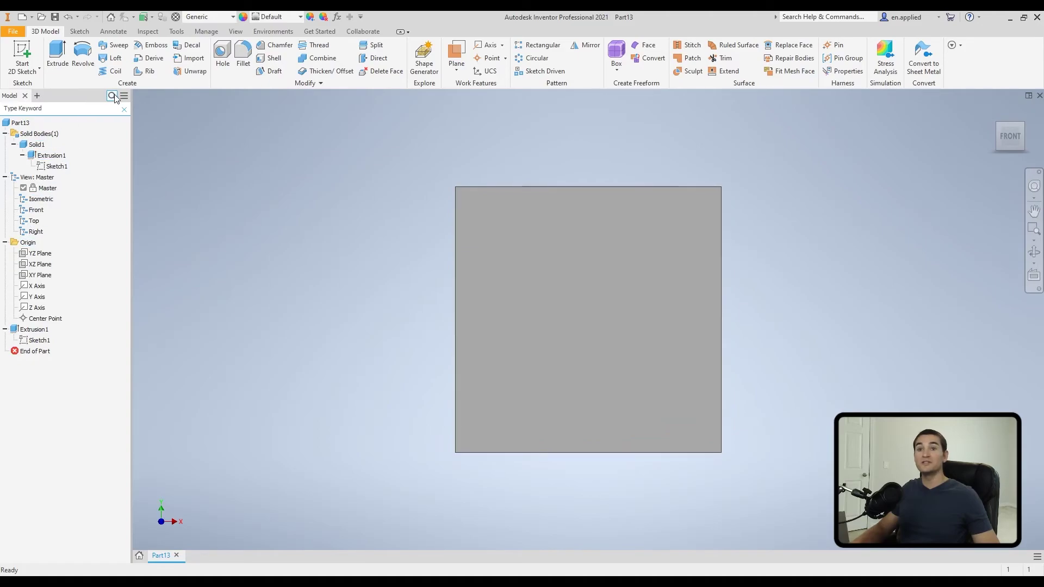
{"action": "left_click", "coordinate": [142, 116]}
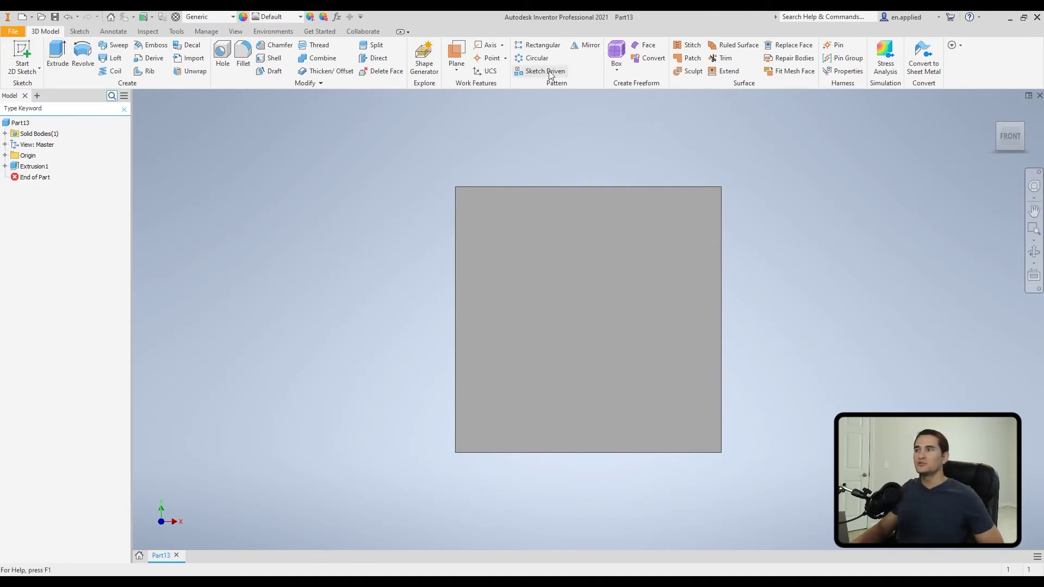
Browse the Sketch, Annotate, Inspect, Tools, Manage, View, Environments and Get Started ribbon tabs.
{"action": "left_click", "coordinate": [79, 31]}
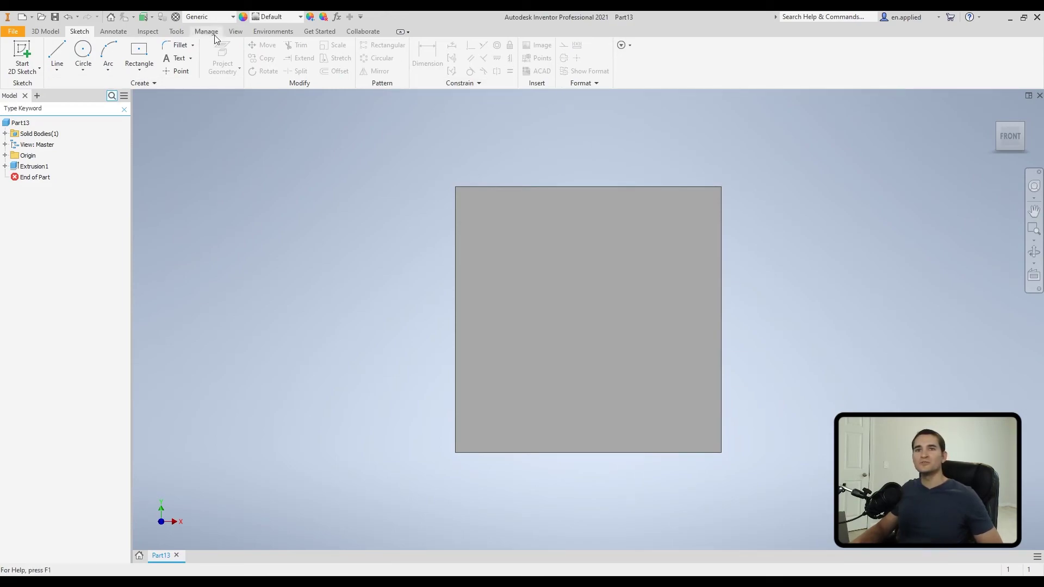
{"action": "left_click", "coordinate": [113, 32]}
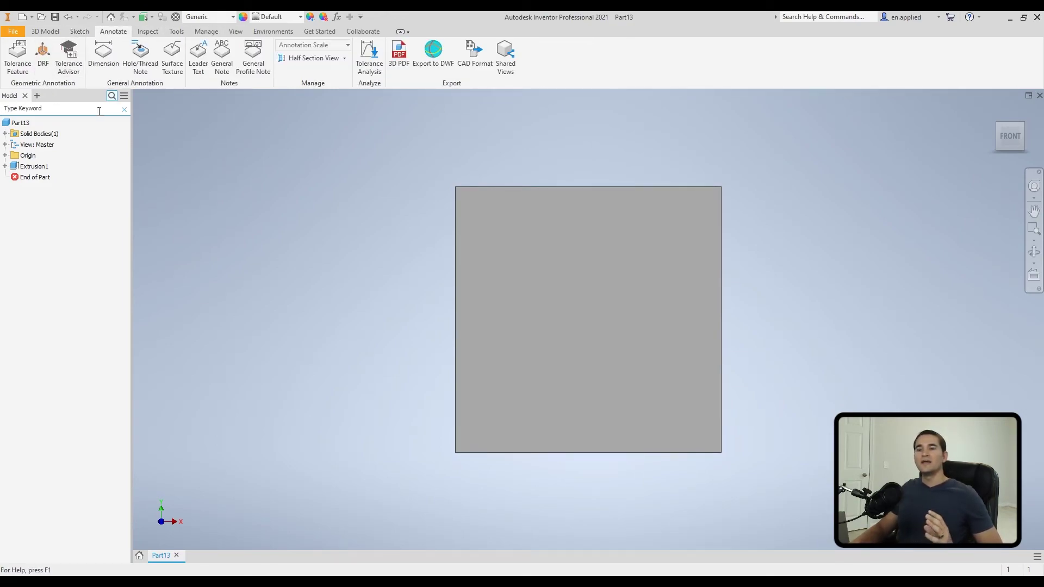
{"action": "left_click", "coordinate": [148, 31]}
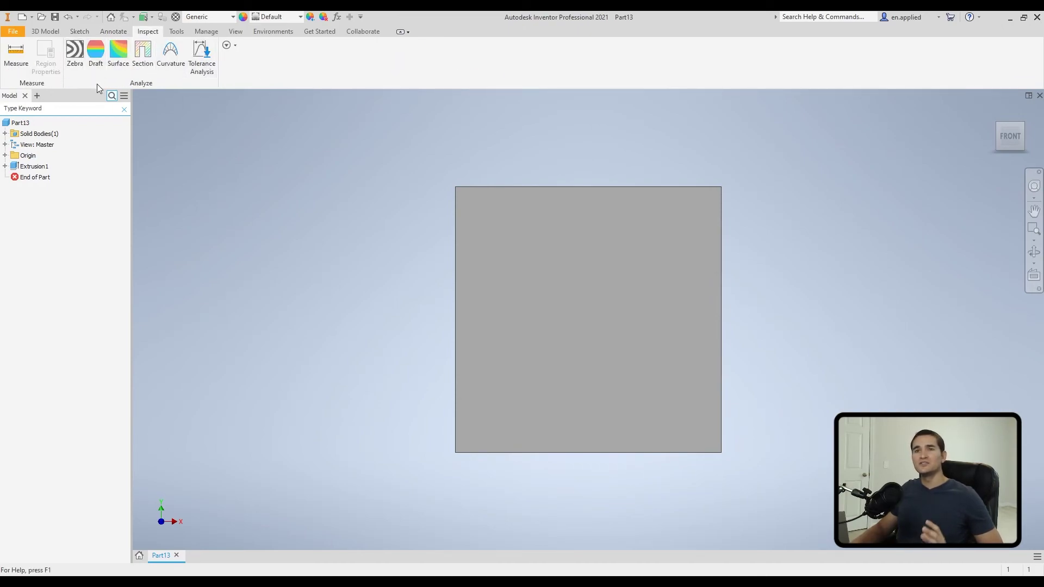
{"action": "left_click", "coordinate": [176, 32]}
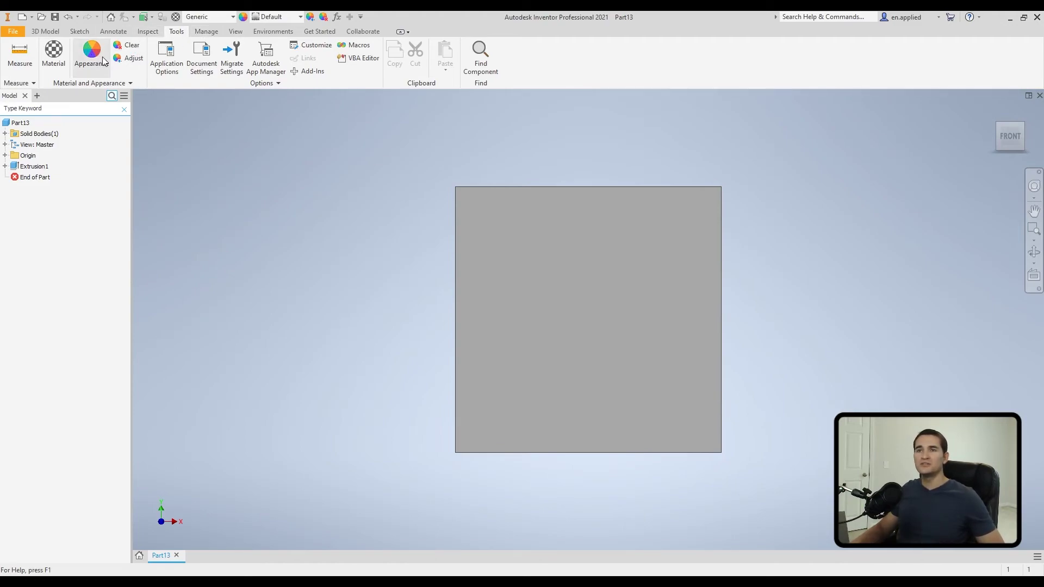
{"action": "left_click", "coordinate": [207, 31]}
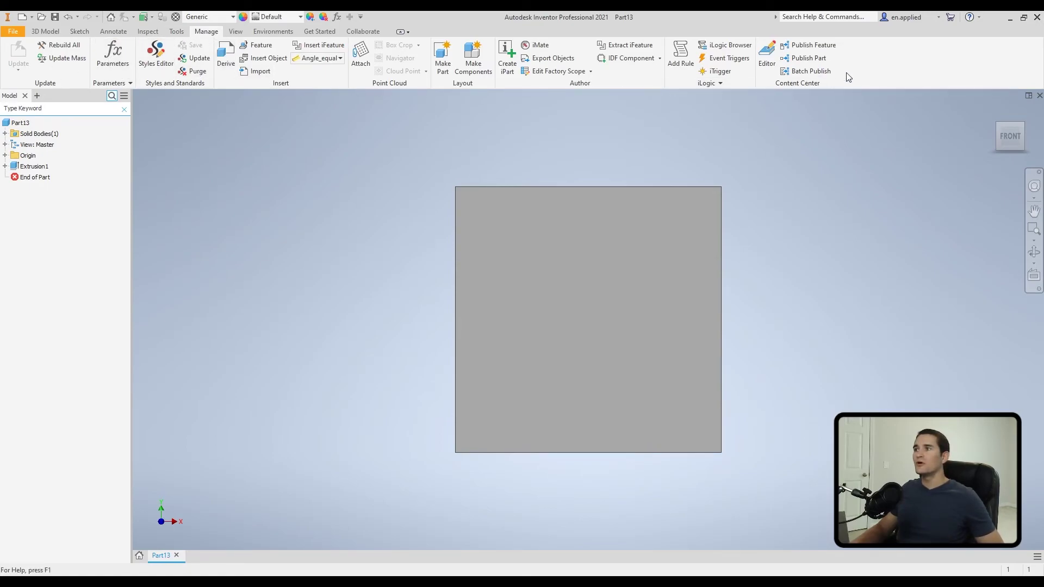
{"action": "left_click", "coordinate": [235, 31]}
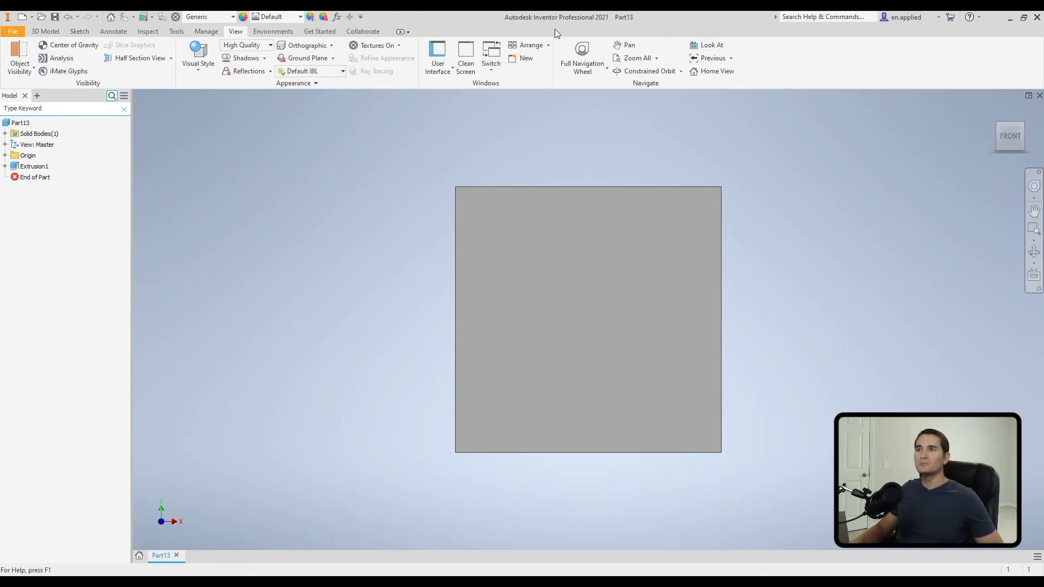
{"action": "left_click", "coordinate": [273, 31]}
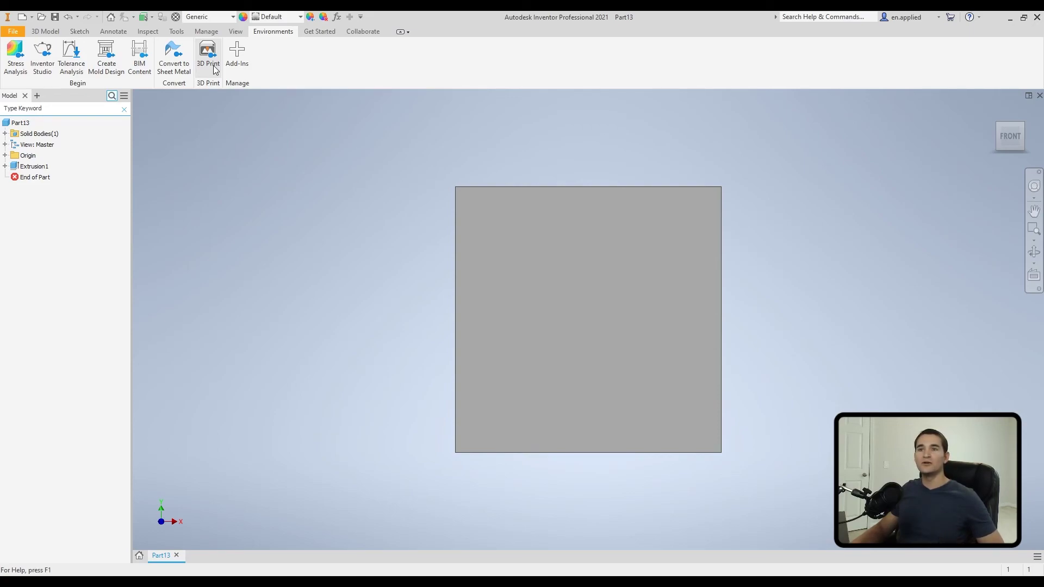
{"action": "left_click", "coordinate": [319, 31]}
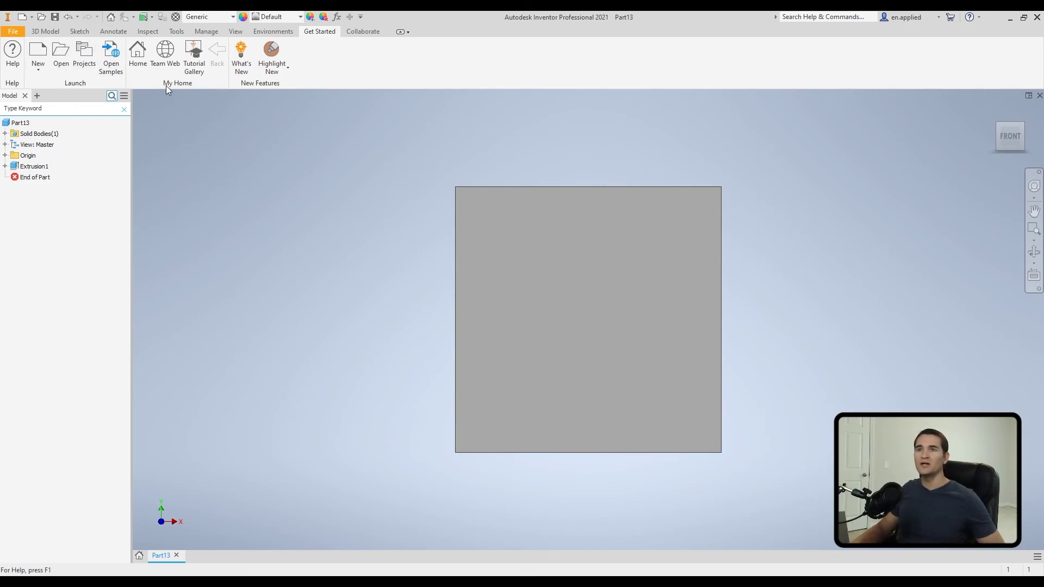
Show the Collaborate tools, then open the Engineering Applied Contact page in the browser.
{"action": "left_click", "coordinate": [364, 32]}
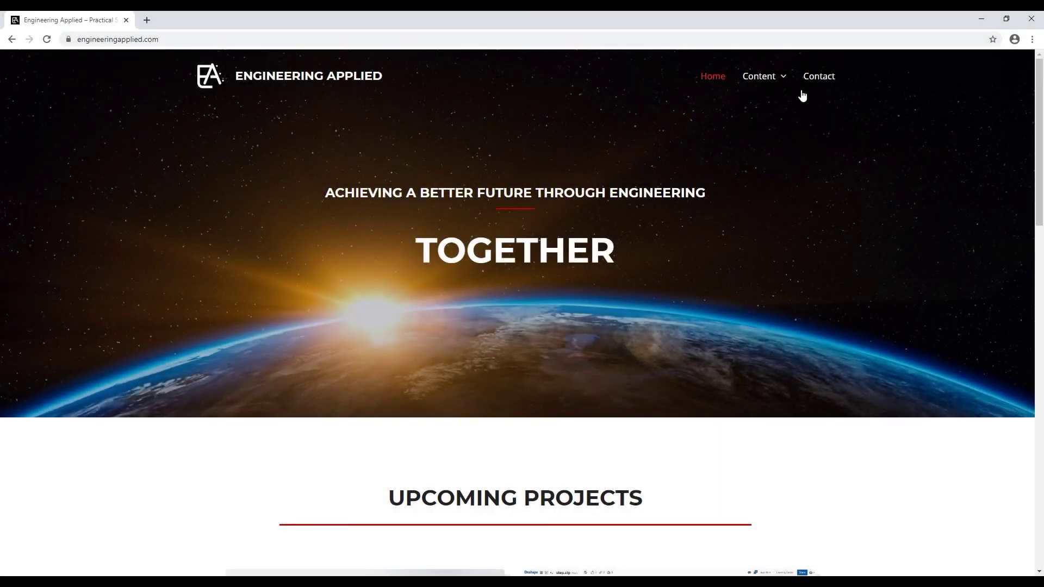
{"action": "left_click", "coordinate": [818, 76]}
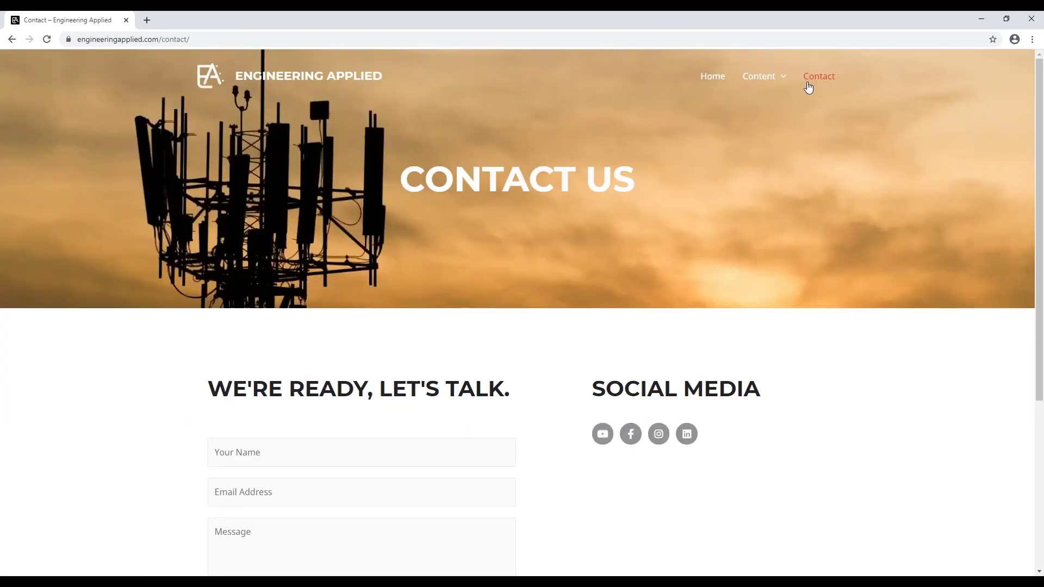
{"action": "scroll", "coordinate": [598, 261], "scroll_direction": "down", "scroll_amount": 1}
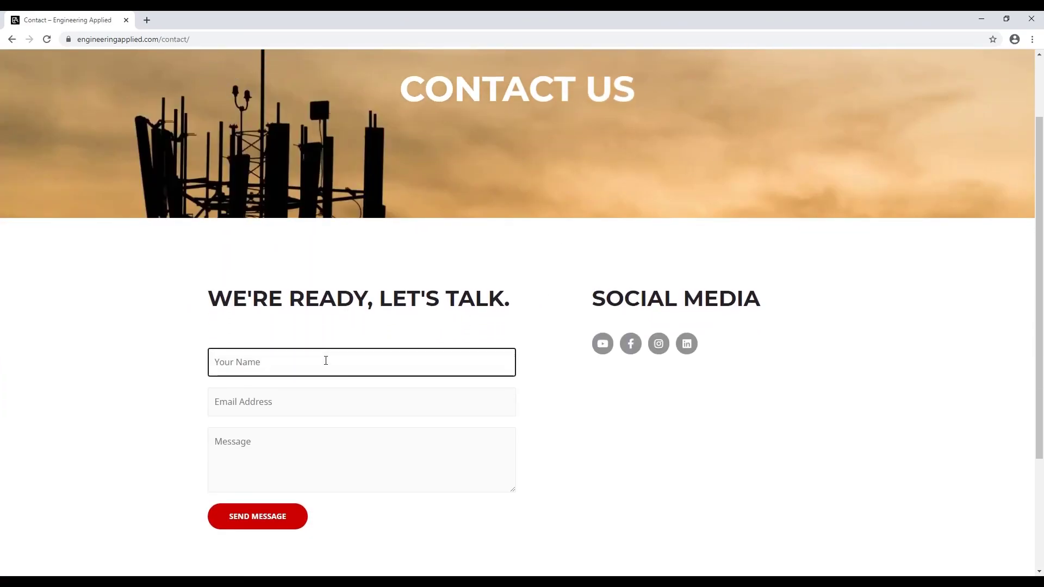